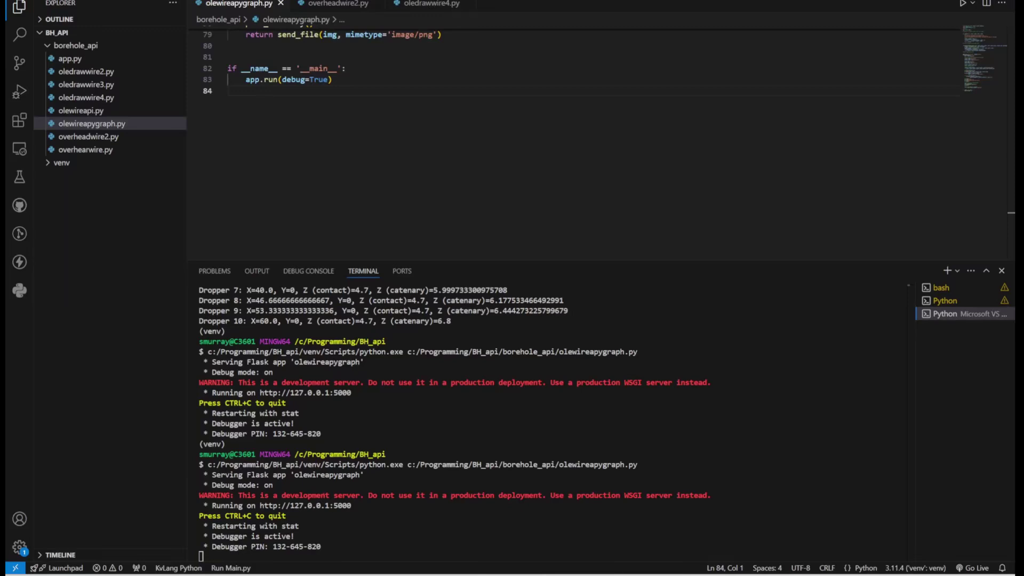
Switch to MicroStation and zoom out on the two red masts and their wire pair
mouse_move(464, 563)
click(423, 537)
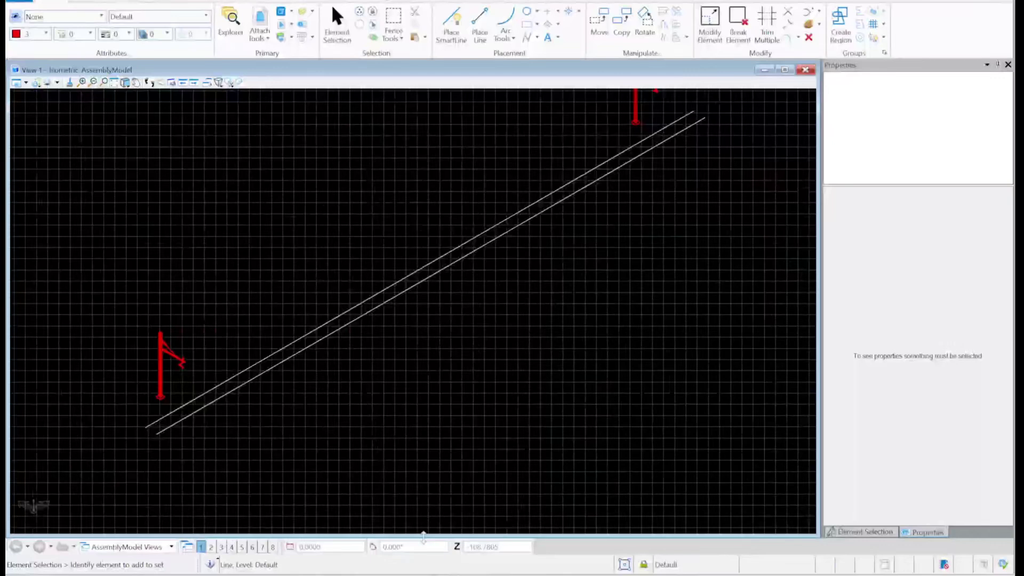
scroll(469, 379, down, 2)
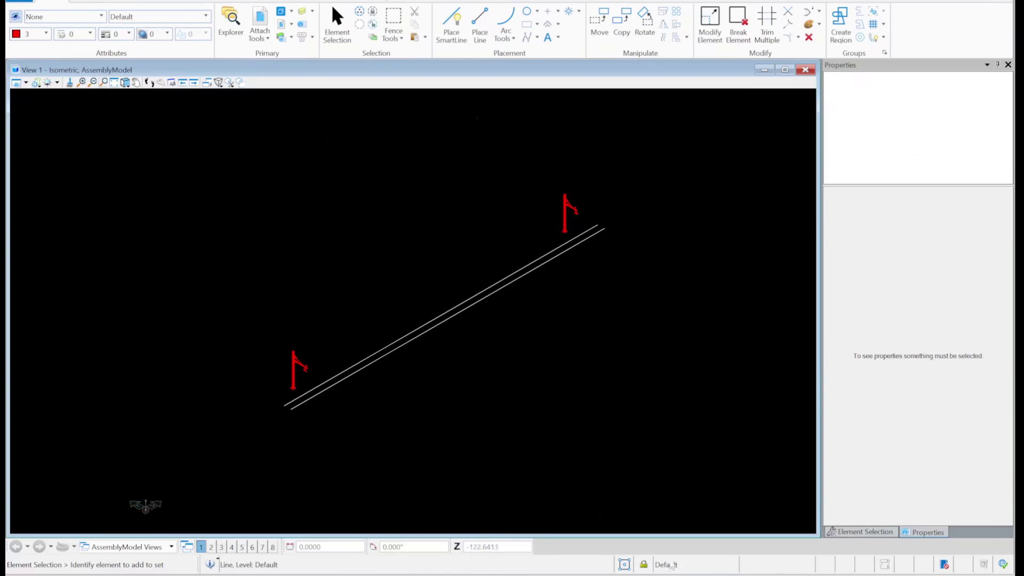
In VS Code, rerun olewireapygraph.py so its Flask server serves at 127.0.0.1:5000 again
click(703, 574)
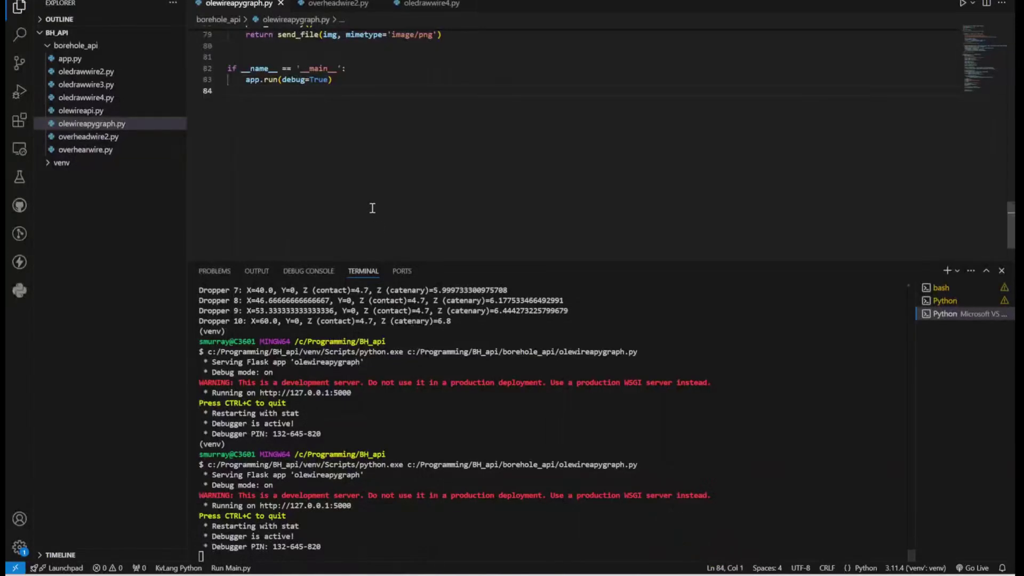
click(962, 10)
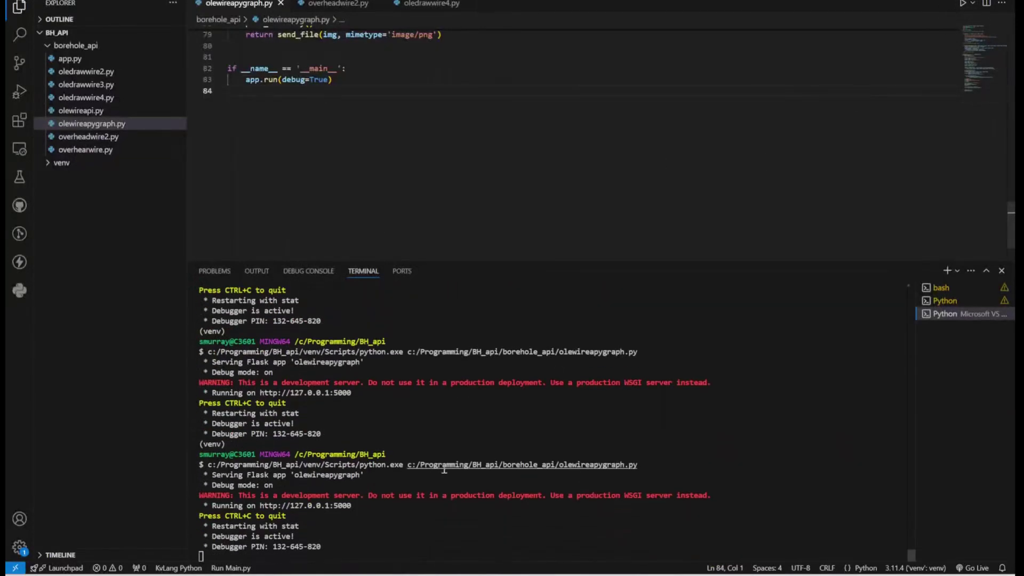
Back in MicroStation, run the ShowoleForm macro to open the Overhead Wire App
mouse_move(467, 575)
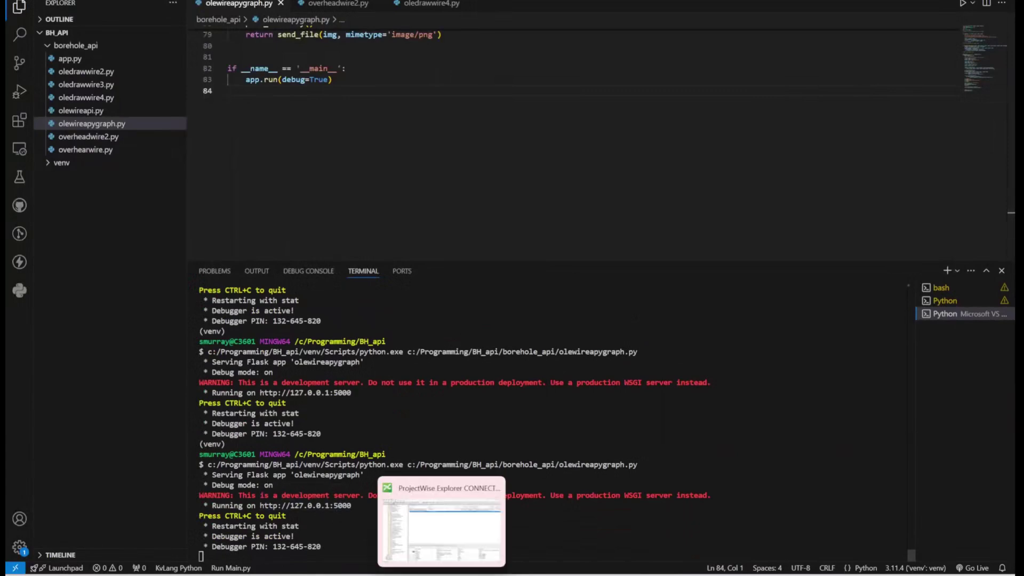
click(414, 527)
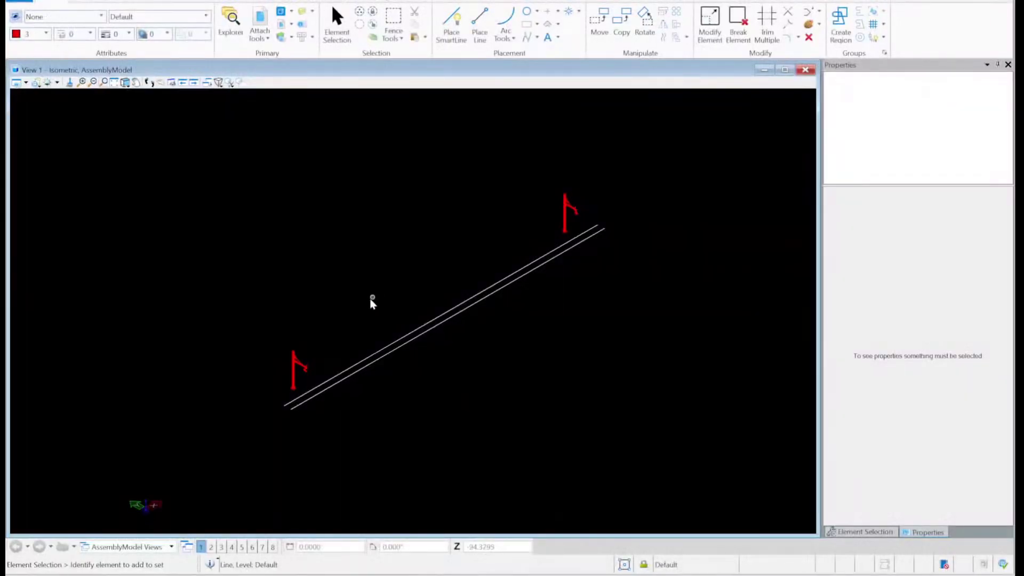
click(335, 2)
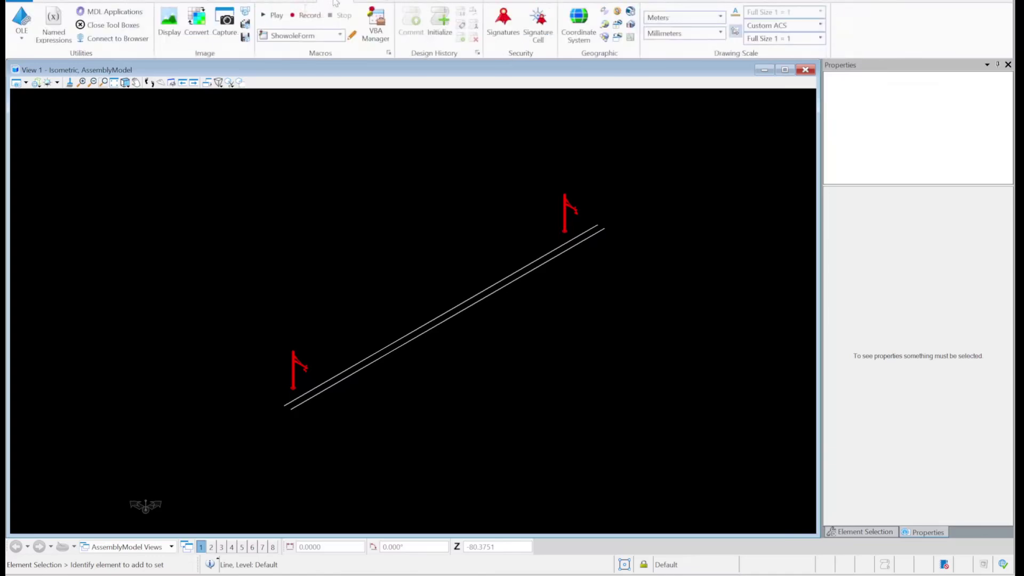
click(272, 15)
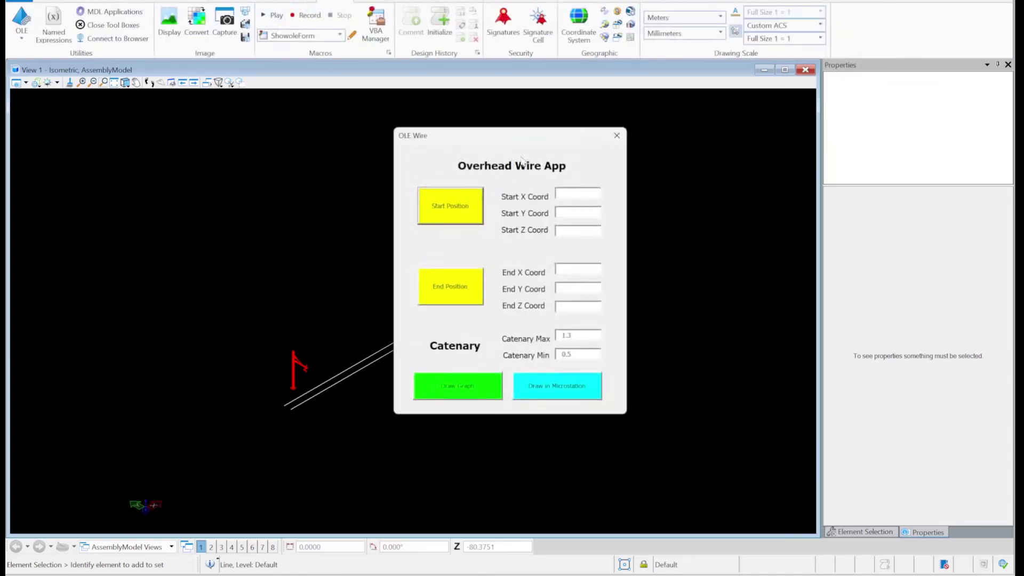
Start a SmartLine and capture the wire's start position on the first mast arm
click(51, 2)
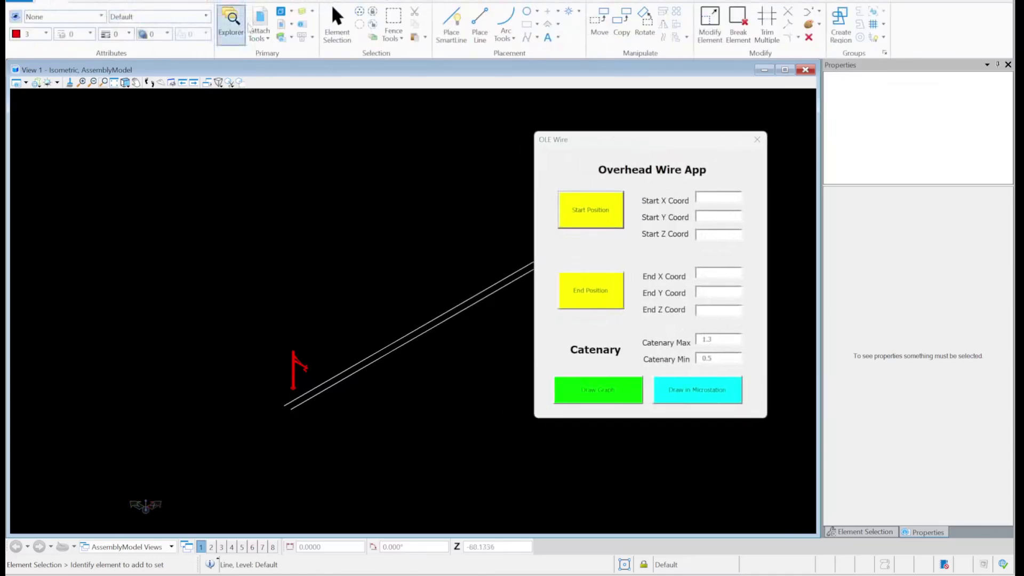
click(451, 25)
scroll(302, 374, up, 6)
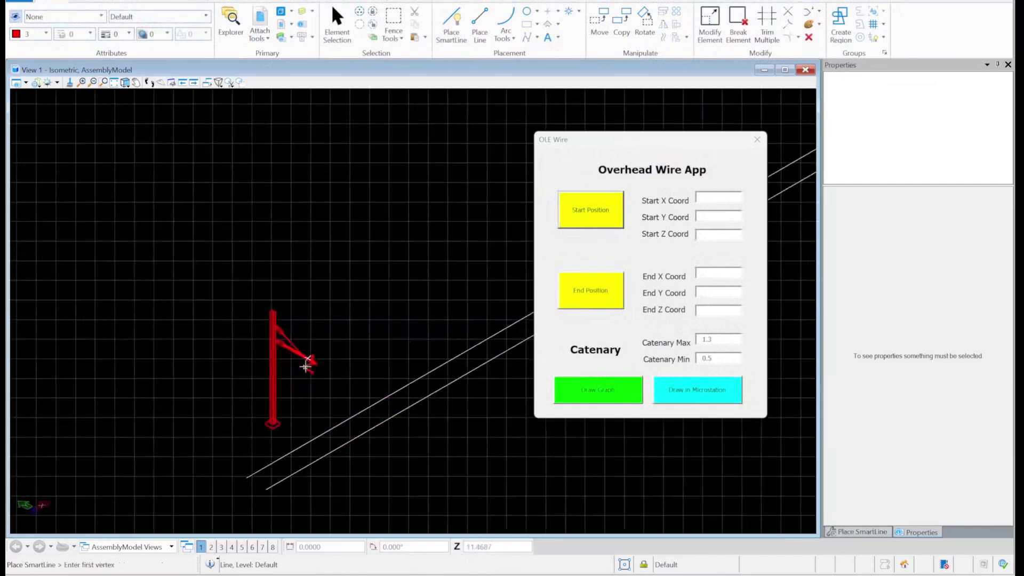
click(604, 216)
scroll(300, 327, up, 5)
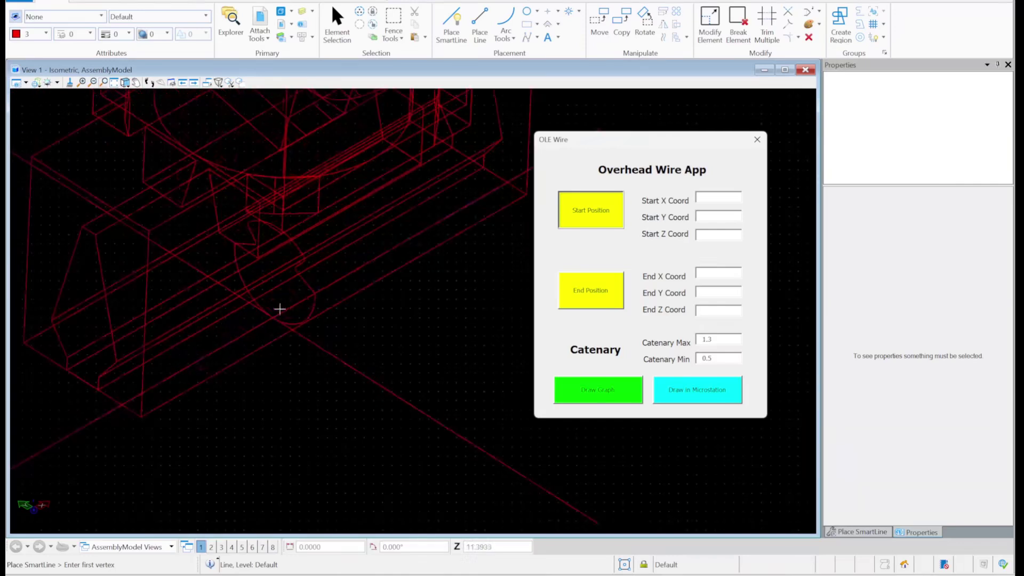
click(279, 308)
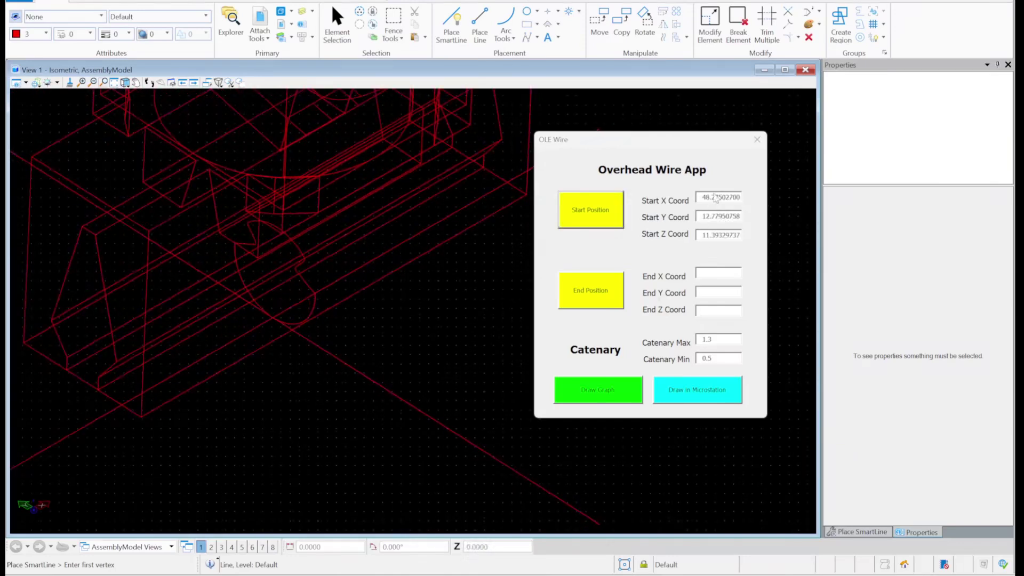
Capture the wire's end position by snapping to the second mast arm
click(587, 292)
scroll(246, 318, down, 8)
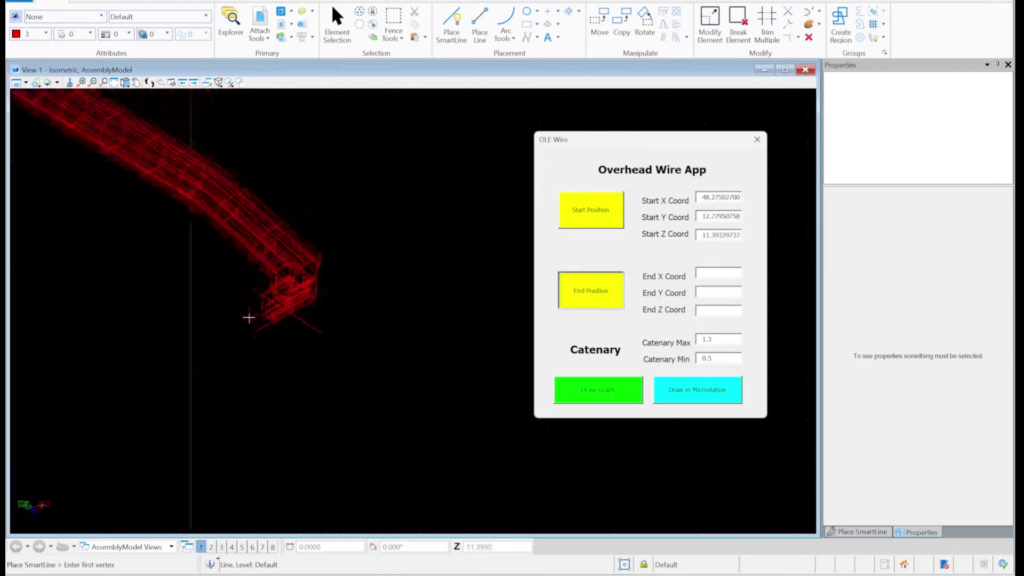
scroll(238, 327, down, 2)
scroll(388, 248, up, 8)
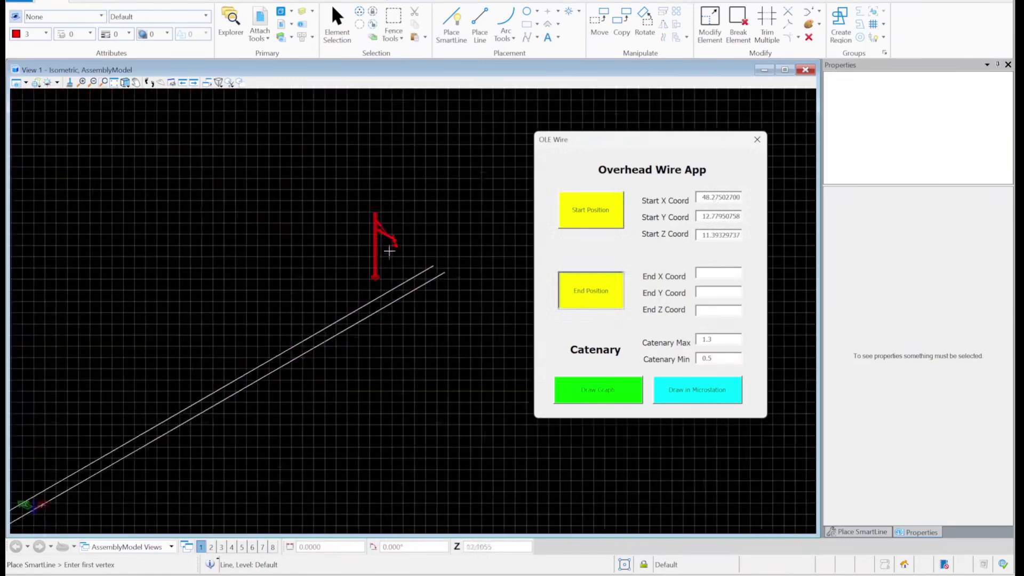
scroll(376, 232, up, 6)
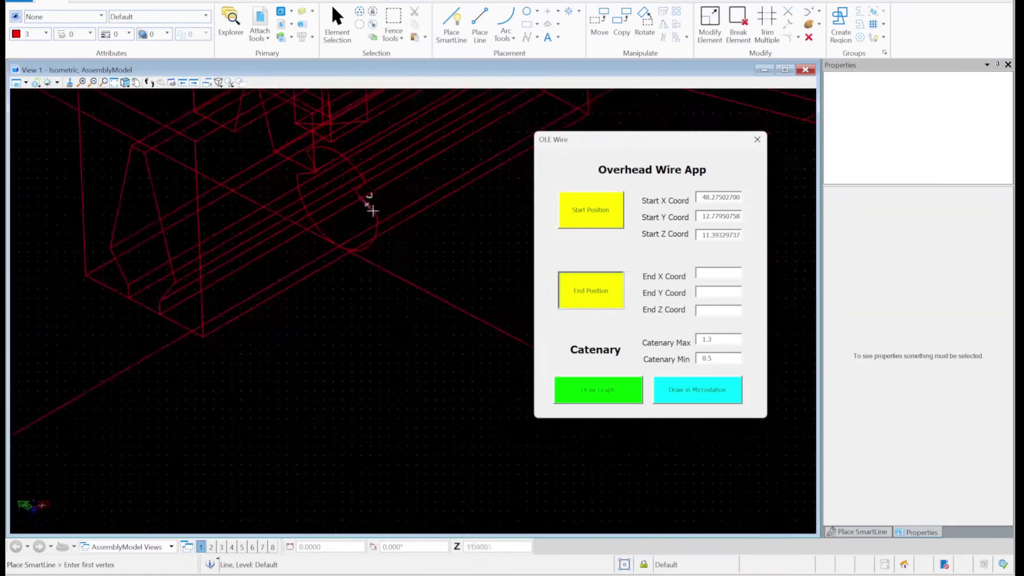
click(340, 243)
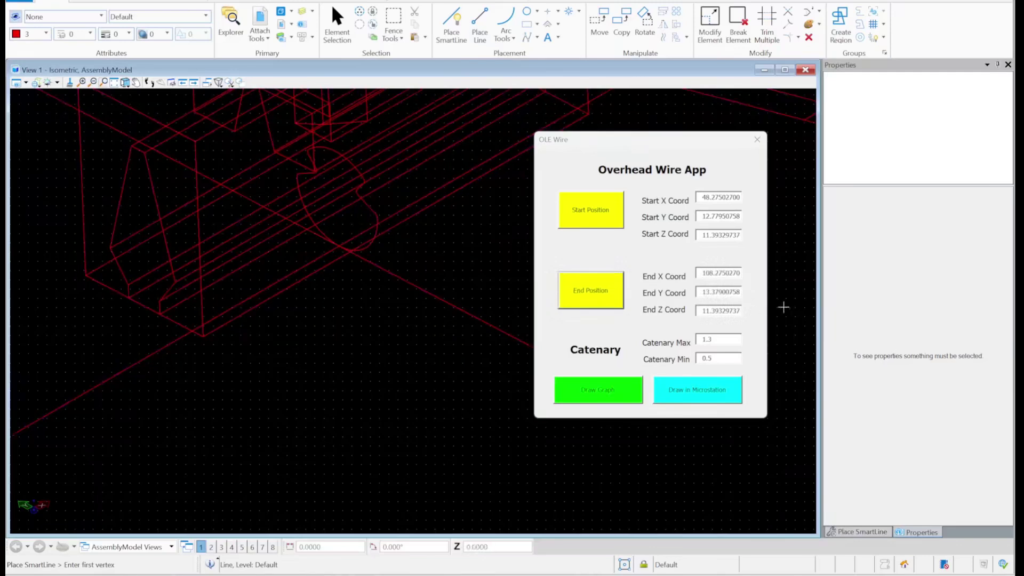
Draw and save the catenary graph, then acknowledge the saved confirmation
scroll(338, 258, down, 8)
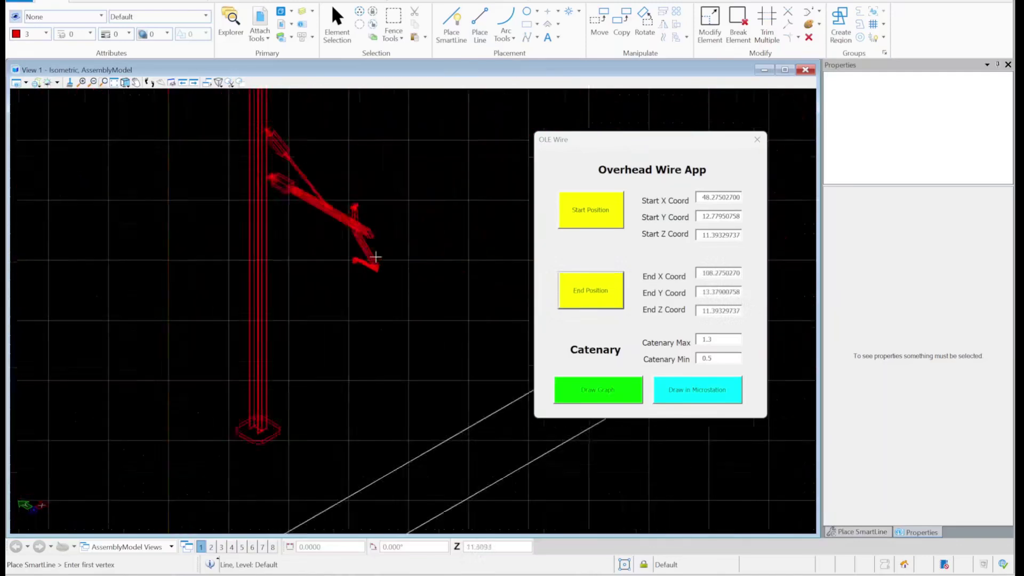
scroll(287, 312, up, 2)
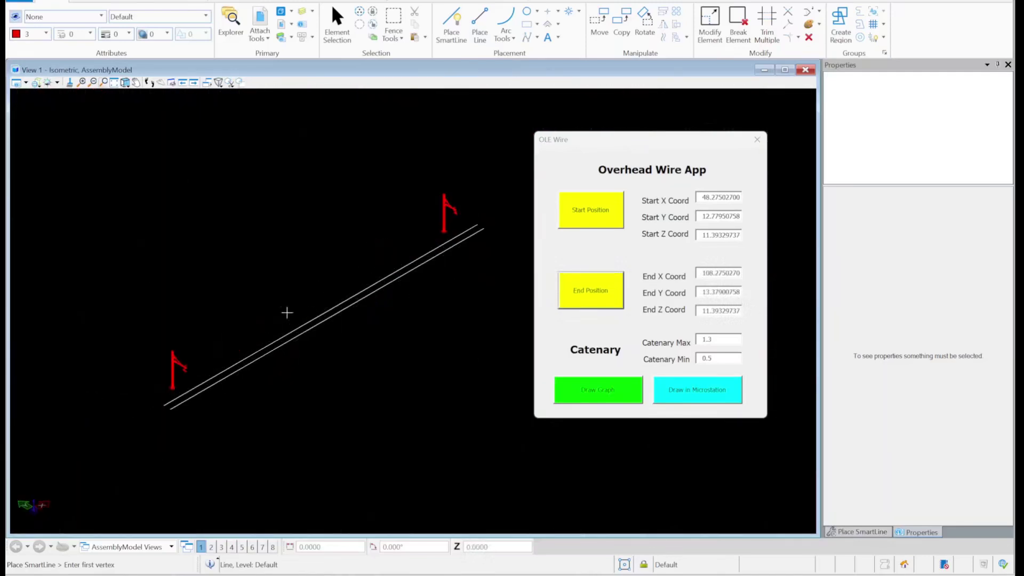
scroll(287, 313, up, 2)
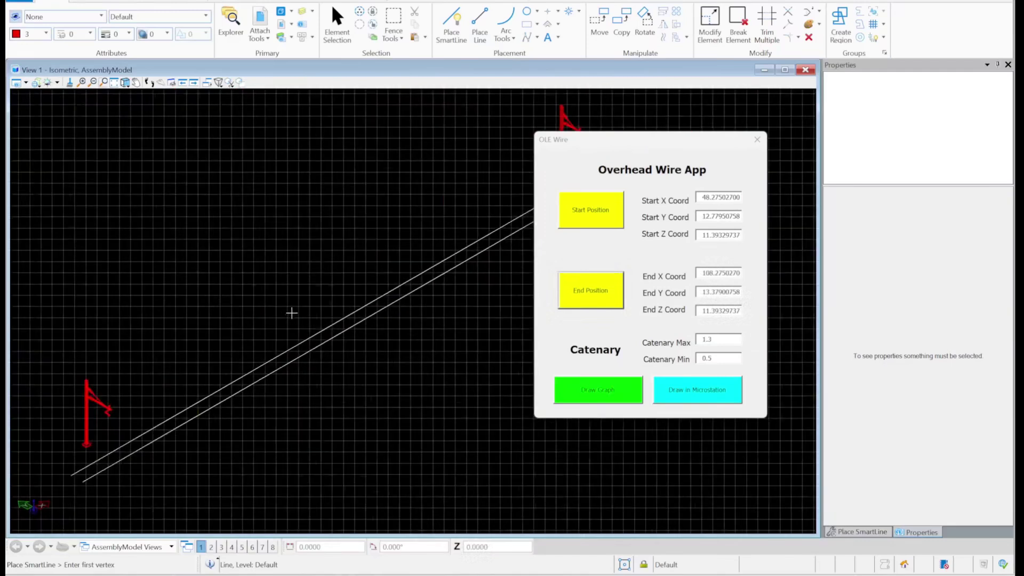
click(601, 393)
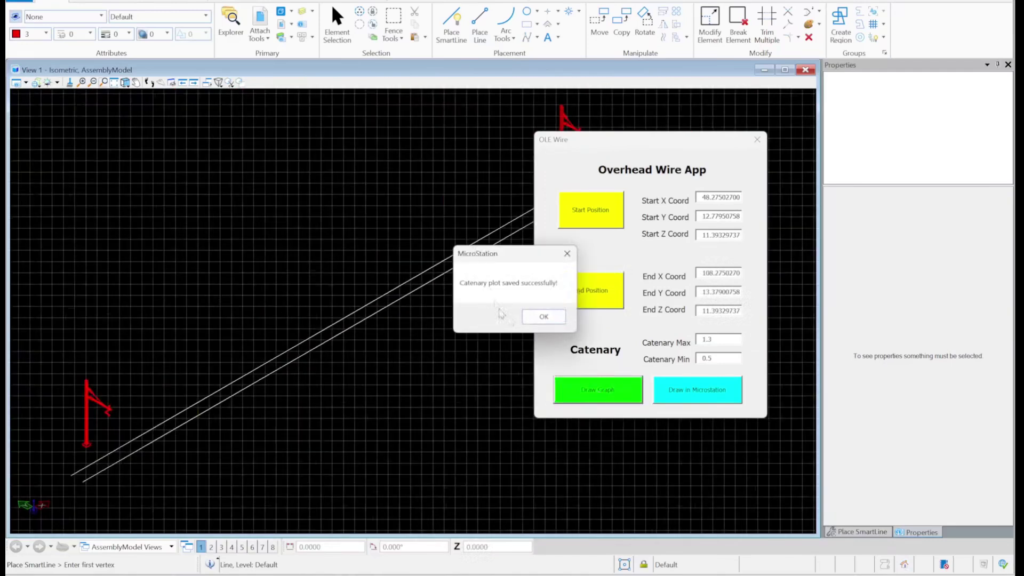
click(543, 316)
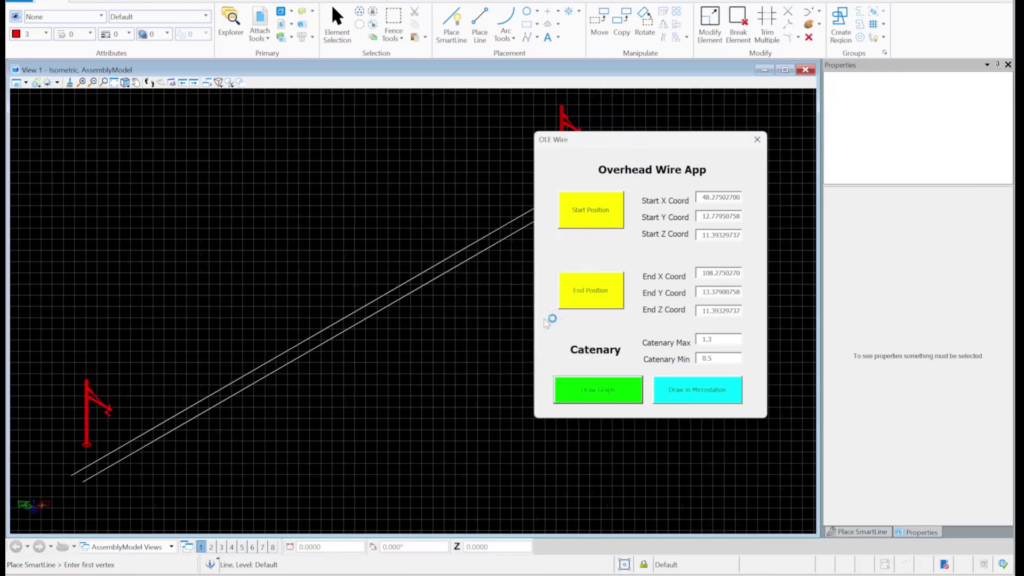
Zoom into the saved Catenary and Contact Wire plot, then stop the Flask server in VS Code
scroll(540, 320, up, 5)
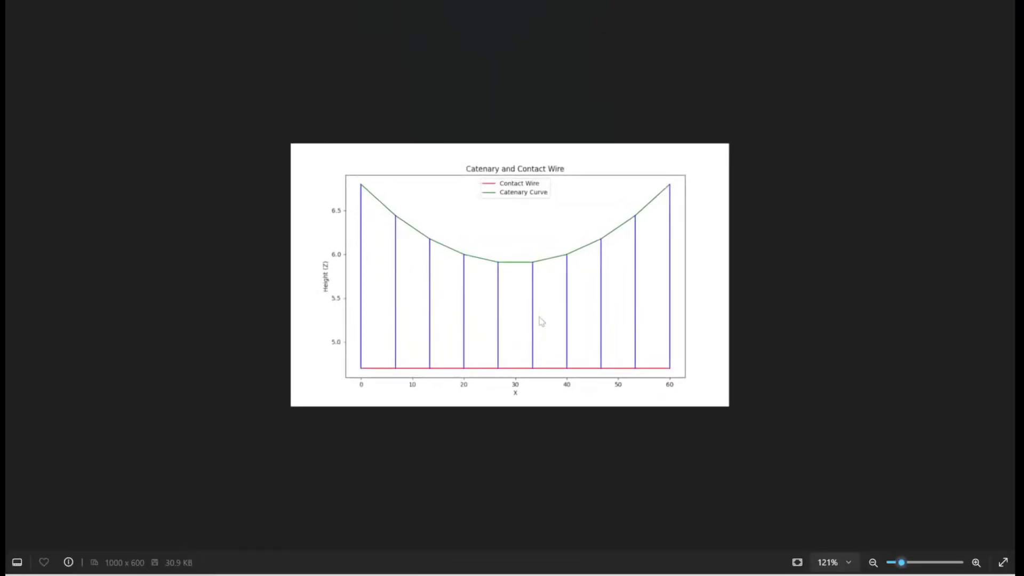
scroll(539, 320, up, 2)
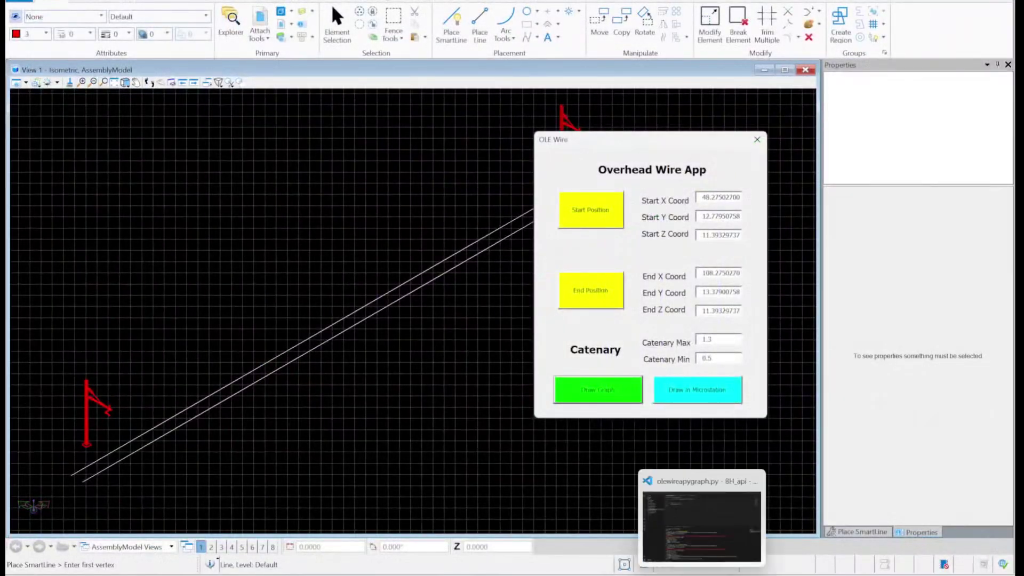
click(692, 535)
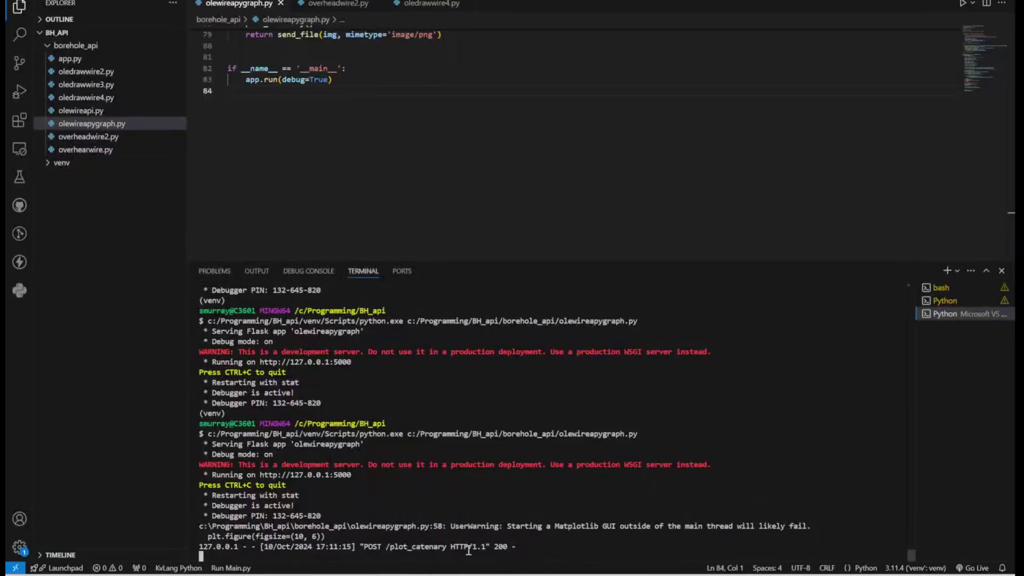
key(ctrl+c)
Run overheadwire2.py, maximize the 3-D catenary-and-droppers plot, and rotate it to a new viewpoint
click(338, 4)
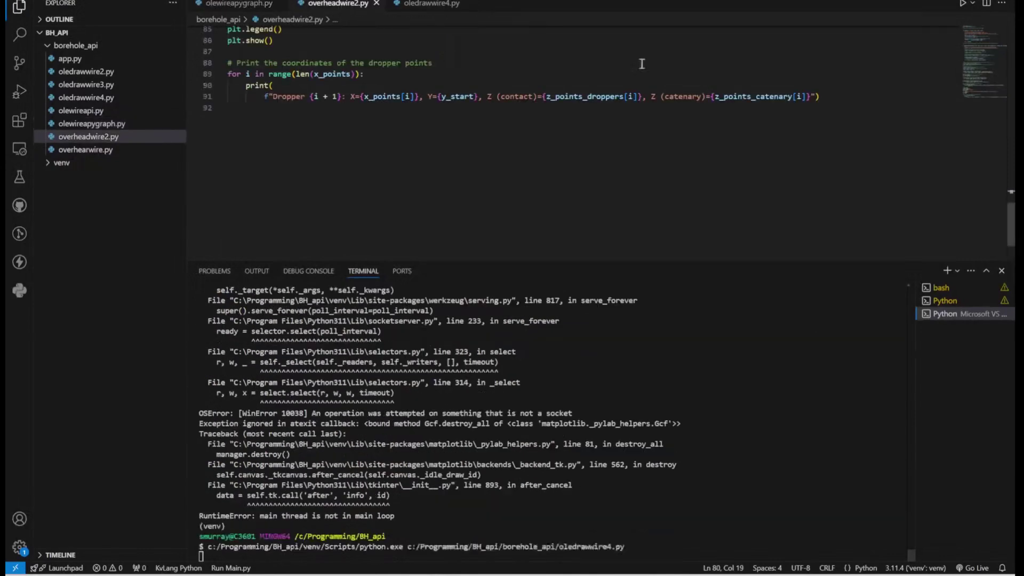
click(963, 5)
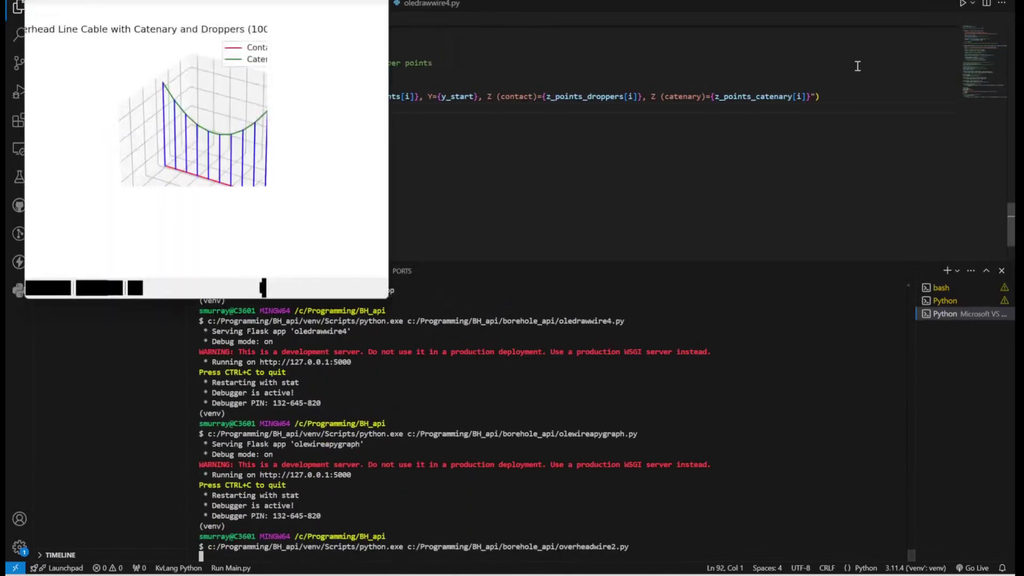
double_click(362, 7)
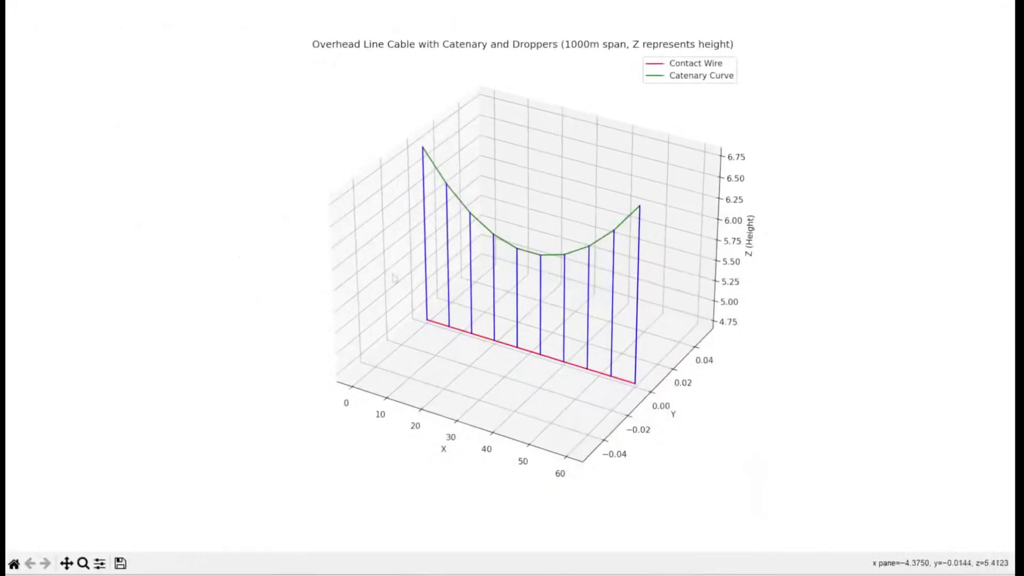
drag(562, 304, 512, 305)
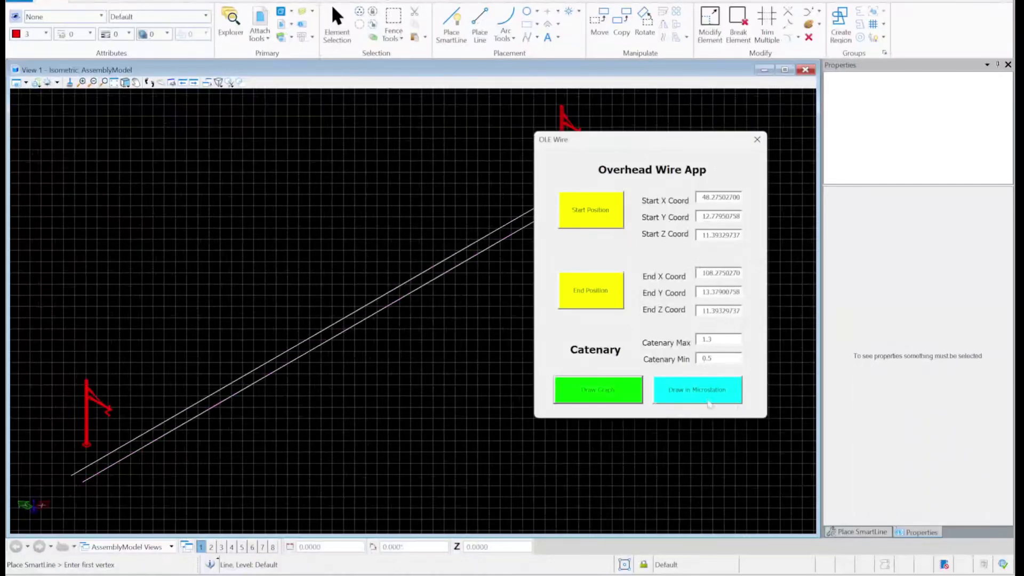
Change Catenary Max from 1.3 to 0.8, draw the wire with droppers into MicroStation, and zoom to check it
drag(712, 339, 654, 338)
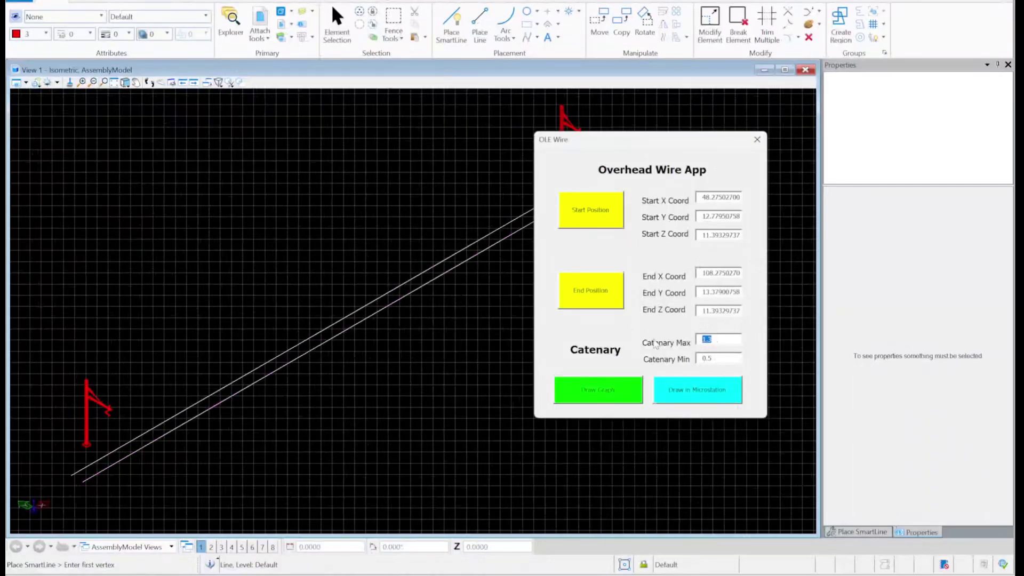
text(0.8)
scroll(101, 422, up, 5)
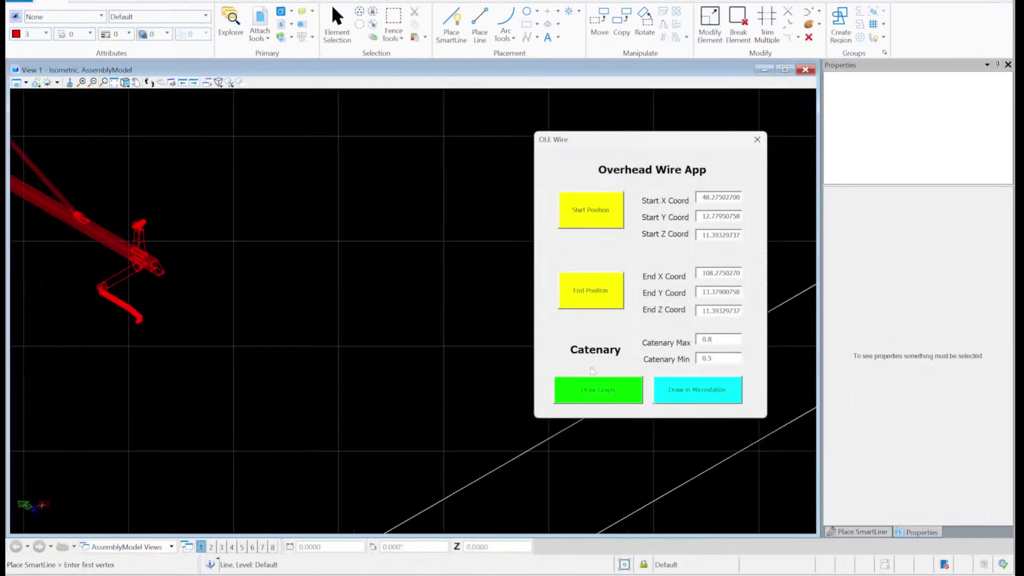
click(695, 397)
scroll(266, 323, down, 3)
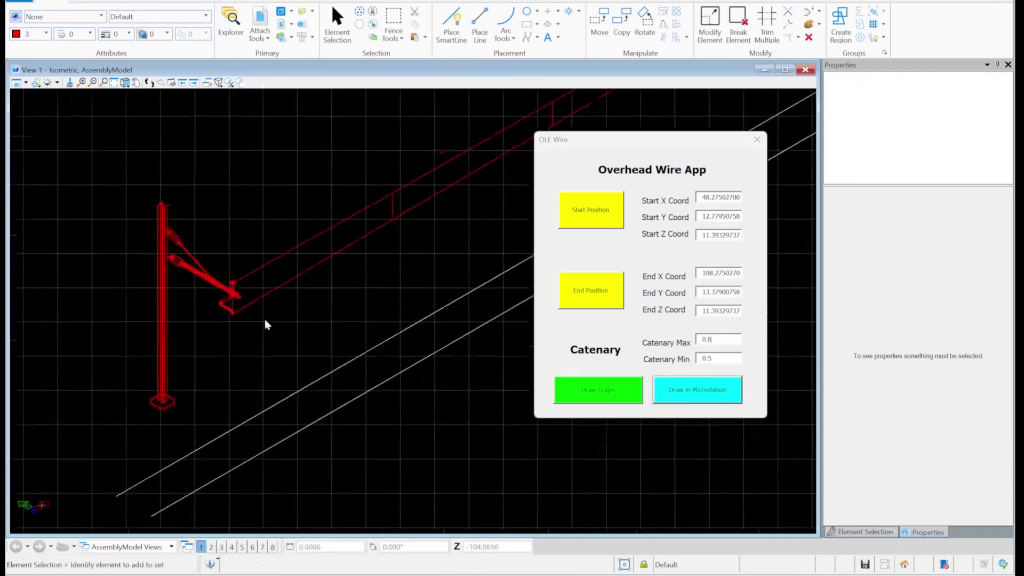
scroll(270, 325, down, 2)
scroll(252, 299, down, 2)
scroll(354, 237, up, 4)
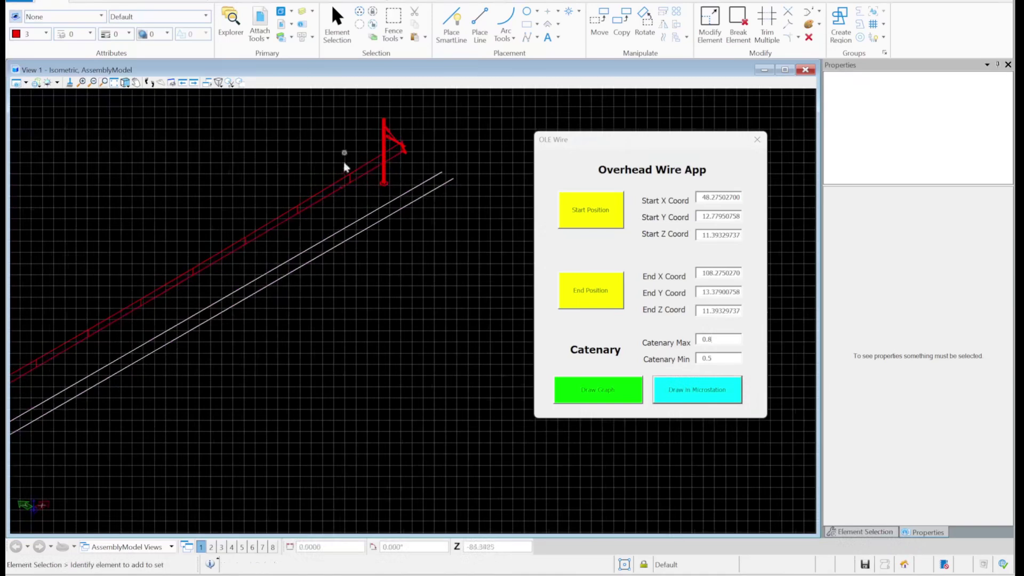
Apply the default Illustration display style to the view
click(36, 82)
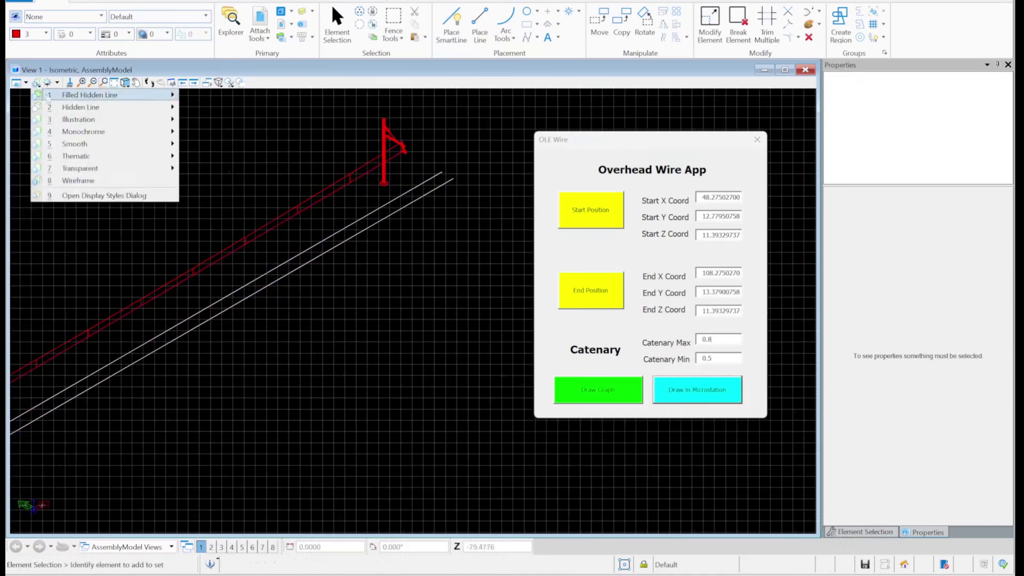
mouse_move(165, 120)
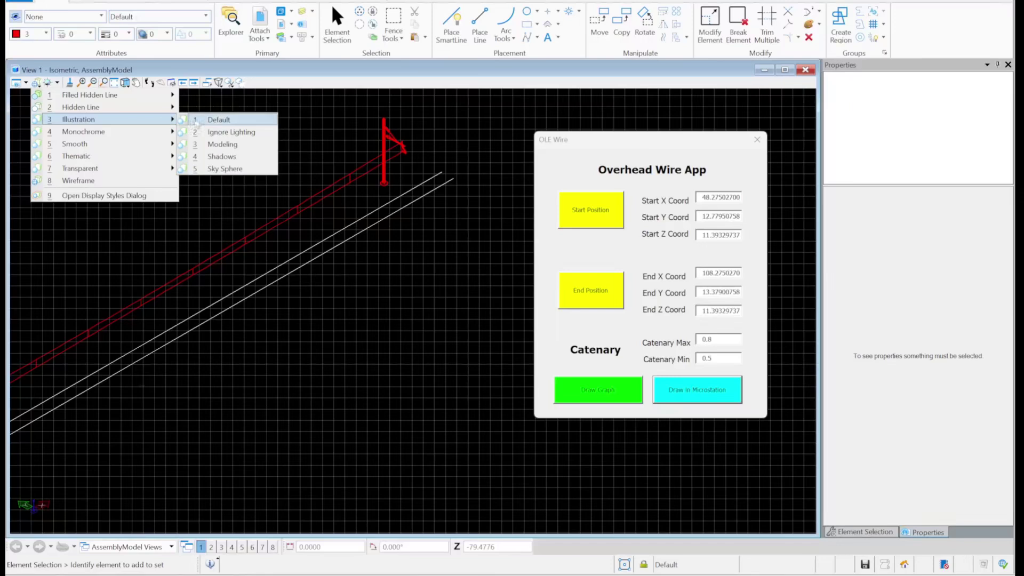
click(197, 120)
scroll(436, 167, down, 3)
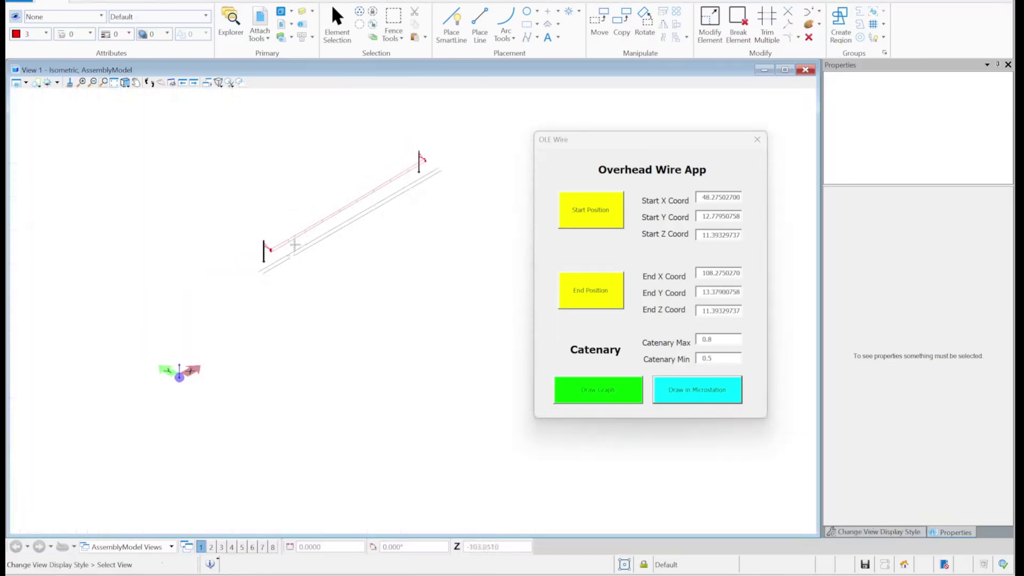
scroll(295, 245, up, 3)
key(Escape)
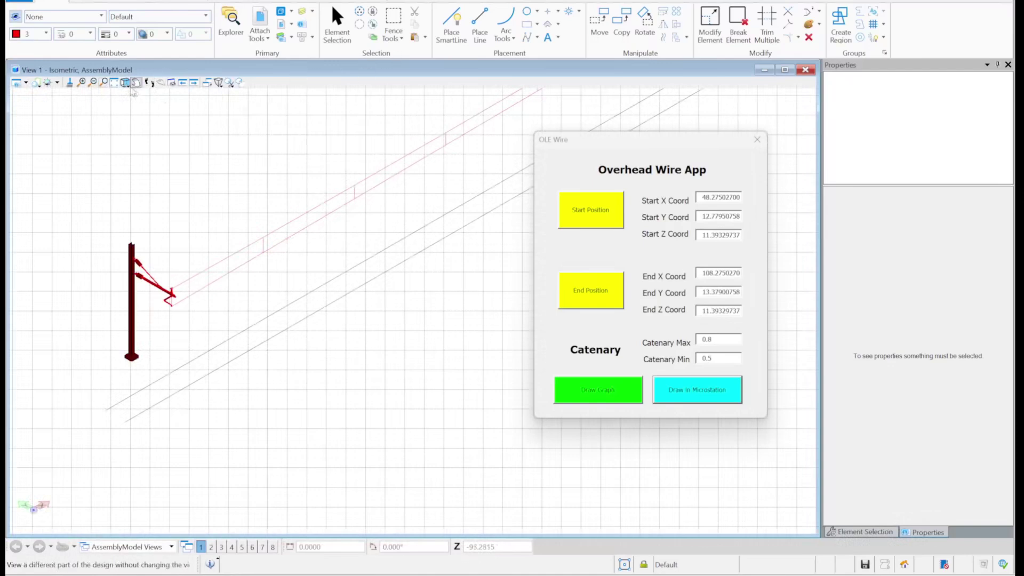
Rotate the view to look along the catenary wire
click(126, 84)
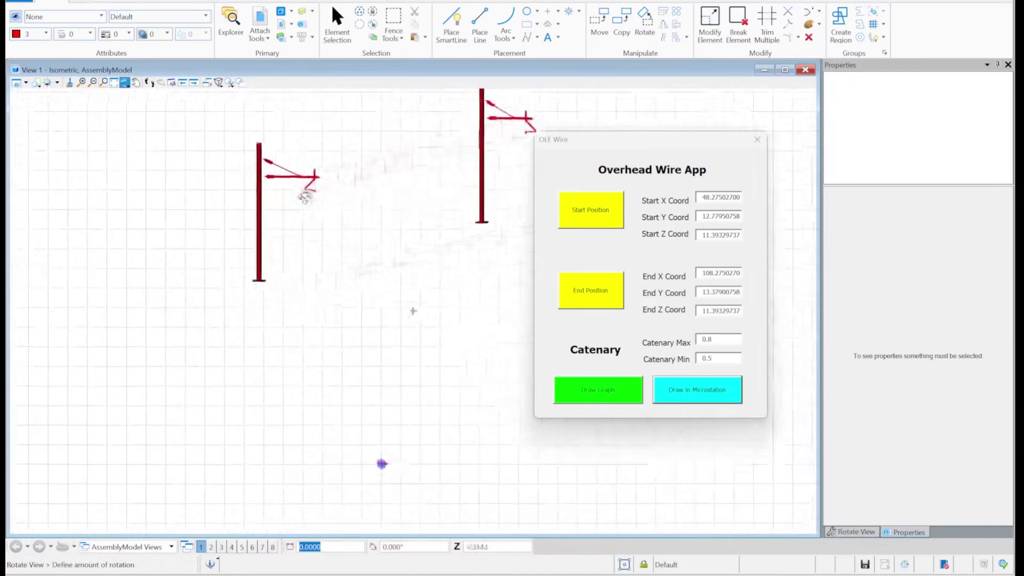
click(177, 263)
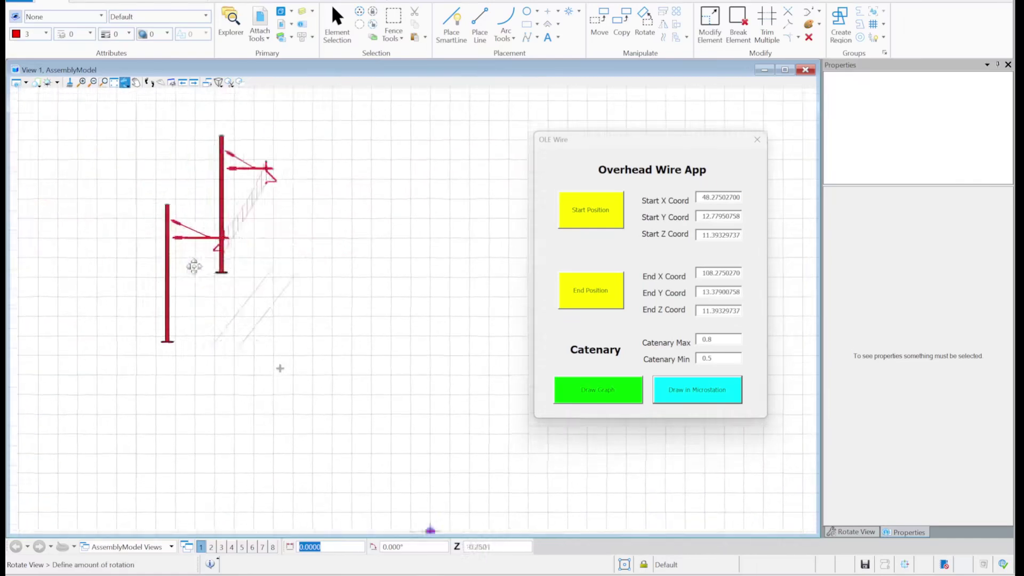
click(187, 215)
Switch to Top view and zoom around to check the wire from above
click(127, 84)
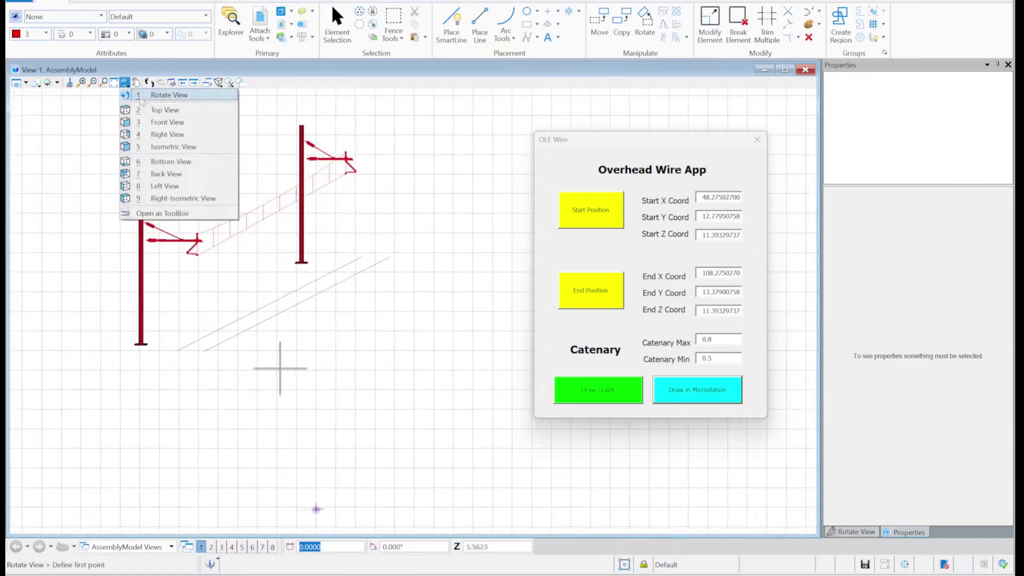
click(154, 110)
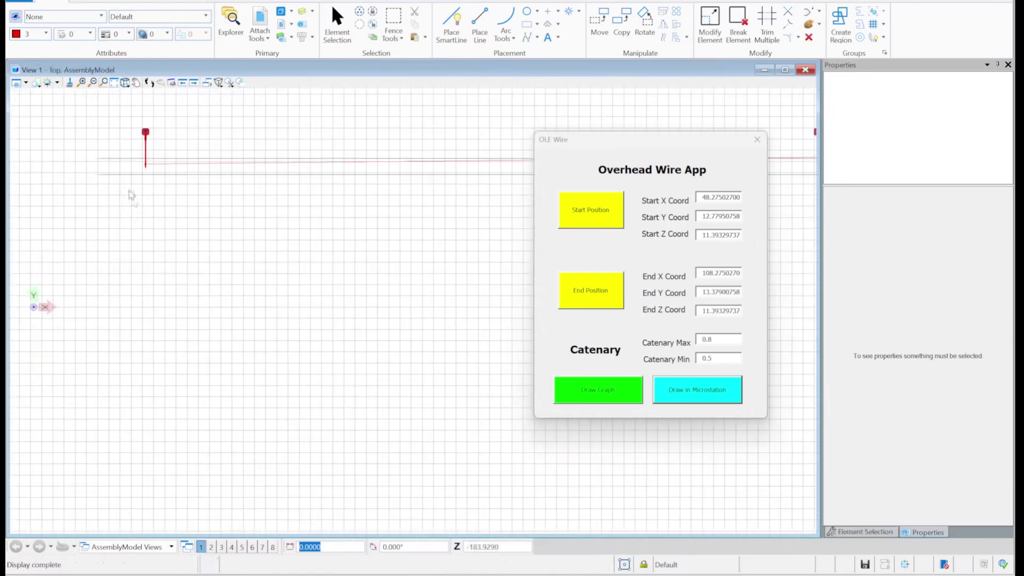
scroll(135, 179, up, 5)
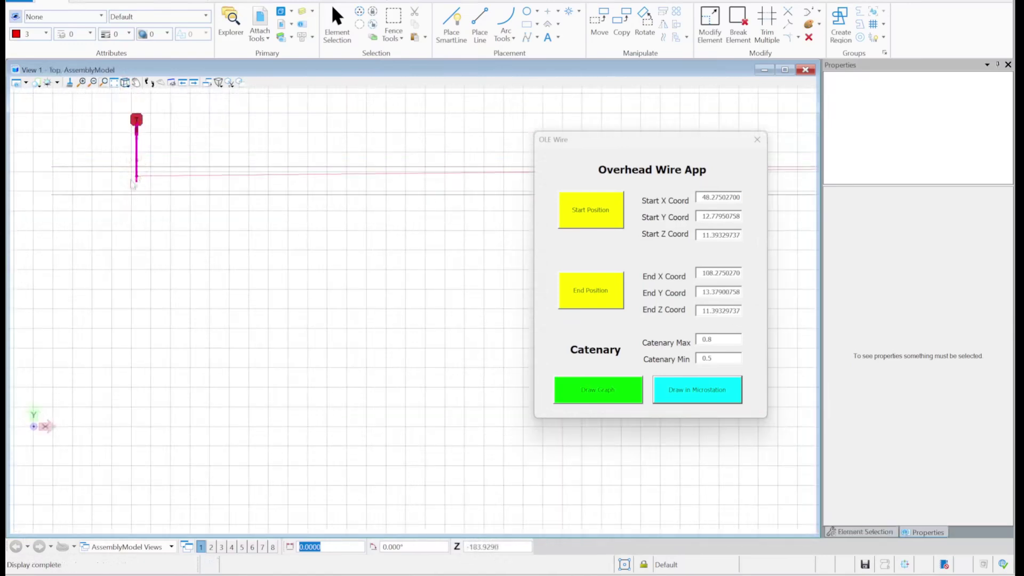
scroll(120, 185, down, 2)
scroll(120, 186, down, 2)
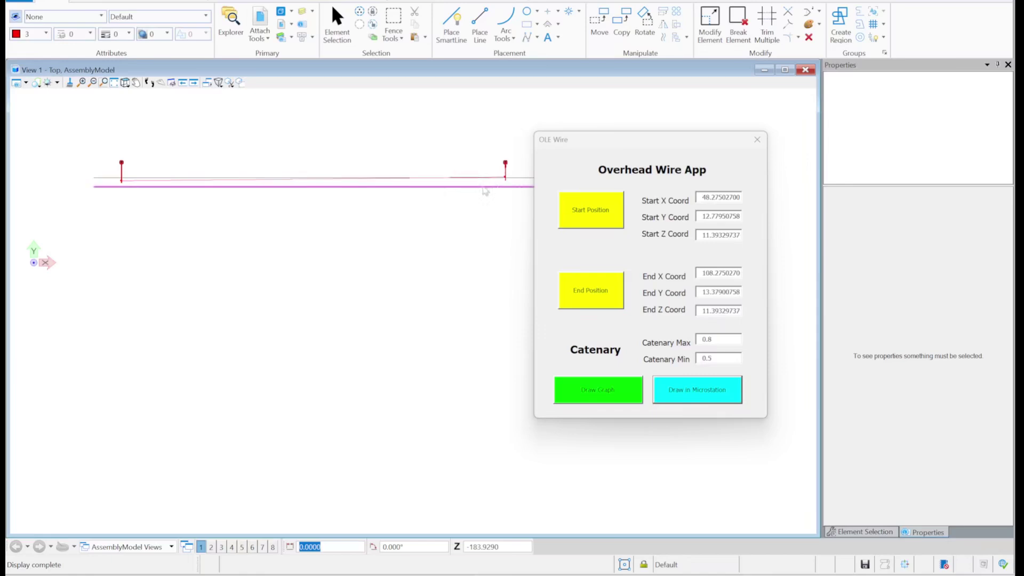
scroll(515, 176, up, 2)
scroll(512, 181, down, 3)
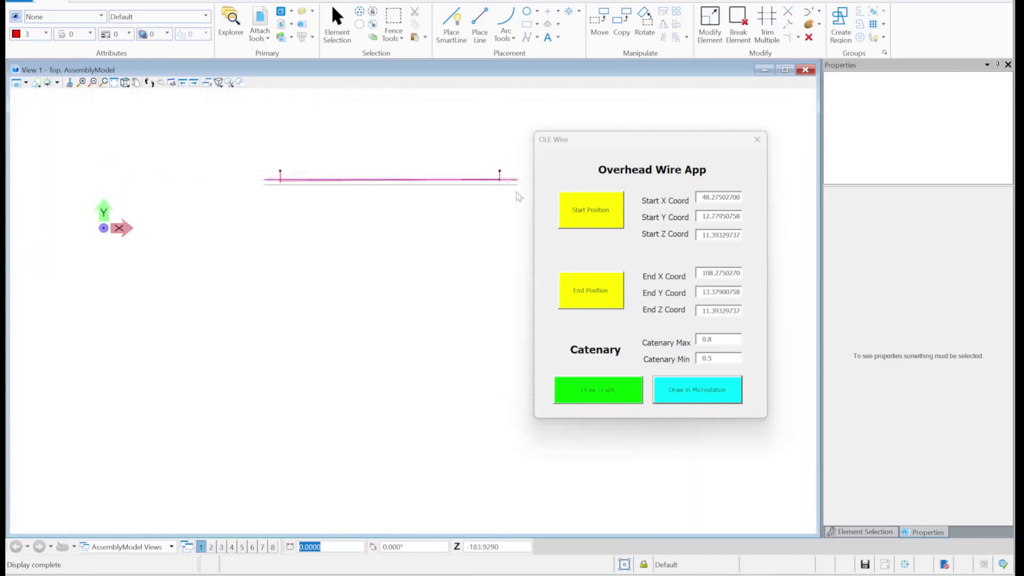
Return to Isometric view and move the OLE Wire form down to the right
click(126, 83)
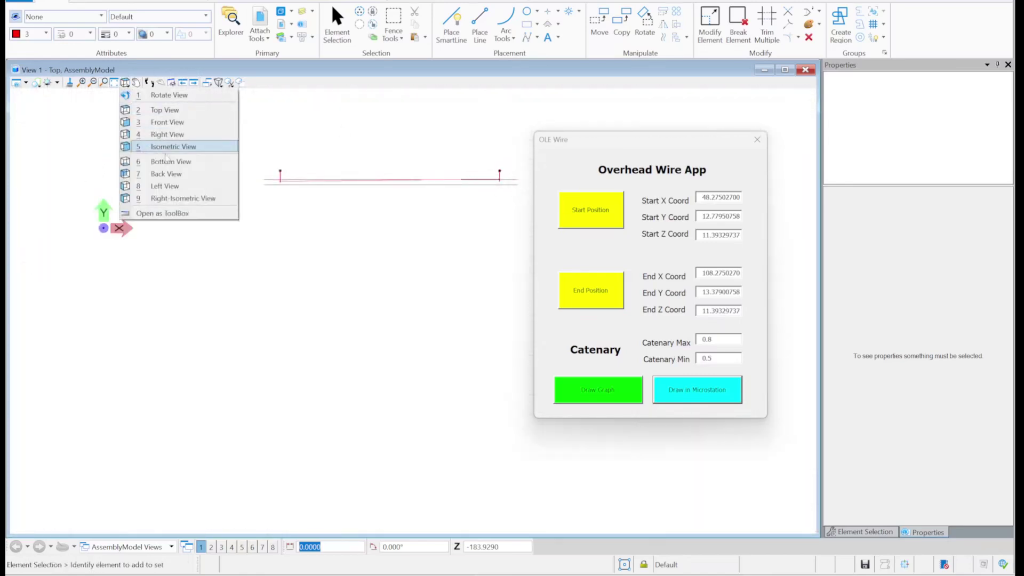
click(169, 148)
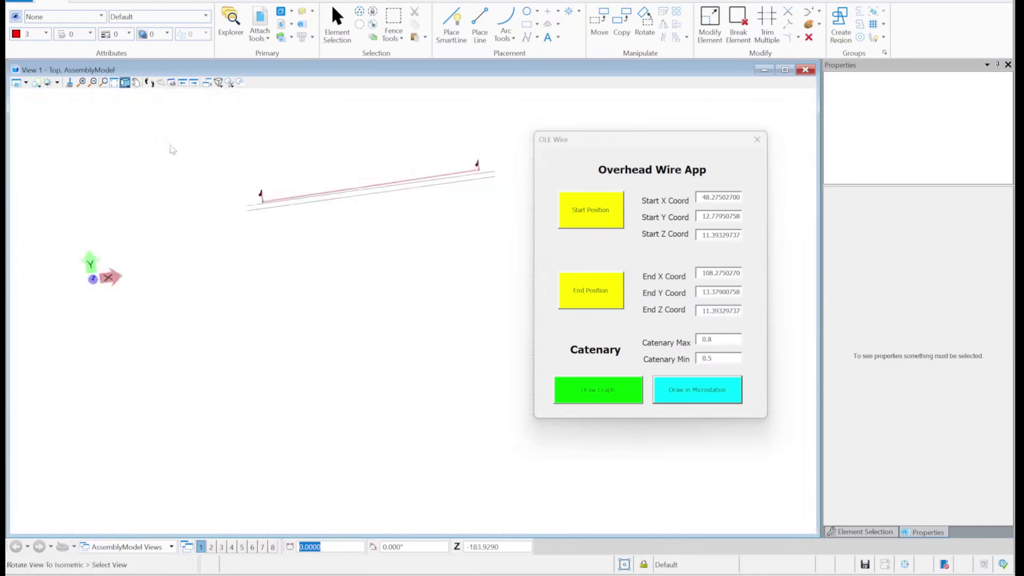
scroll(276, 273, up, 2)
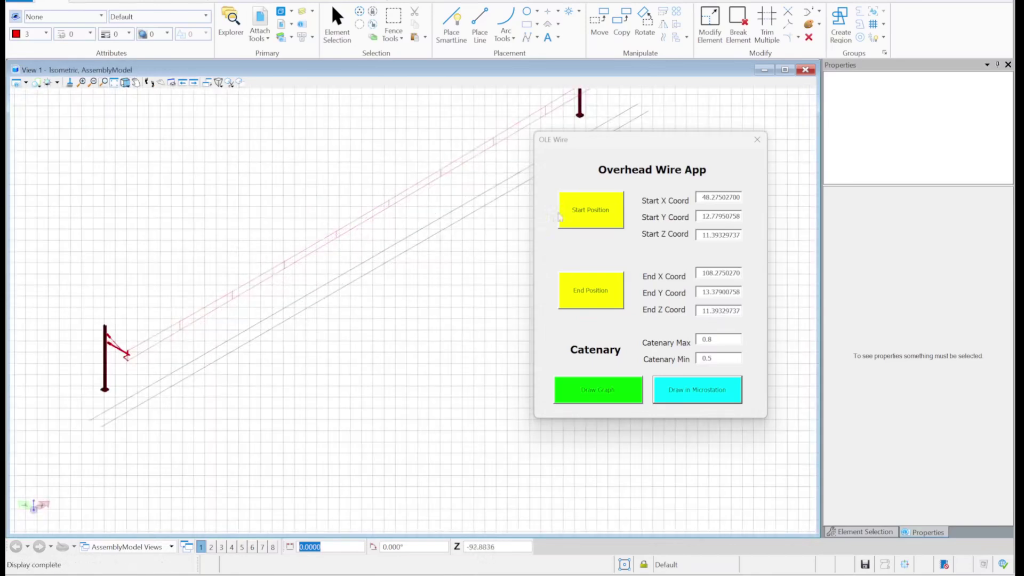
drag(581, 144, 764, 231)
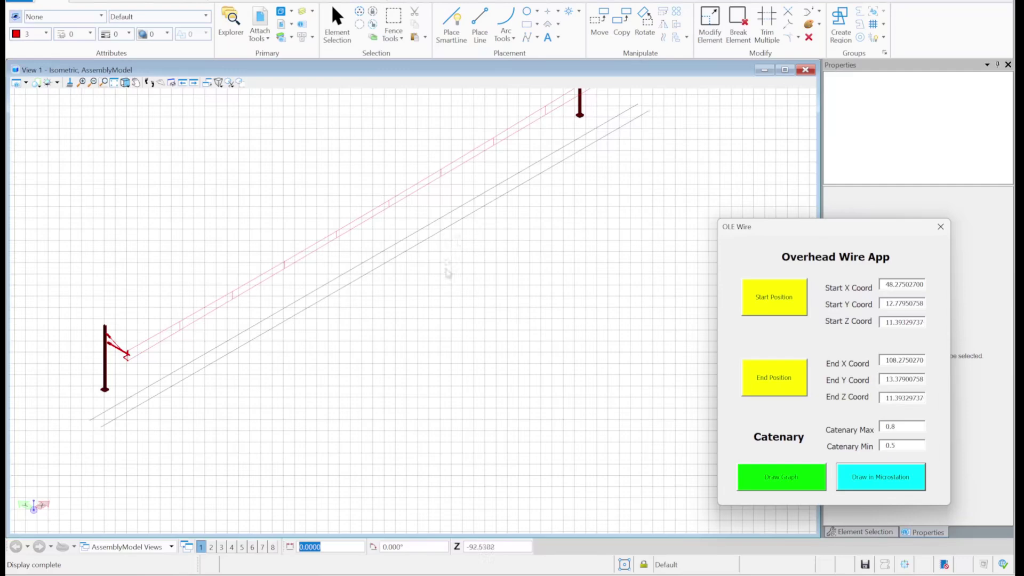
scroll(448, 270, down, 2)
scroll(415, 231, up, 2)
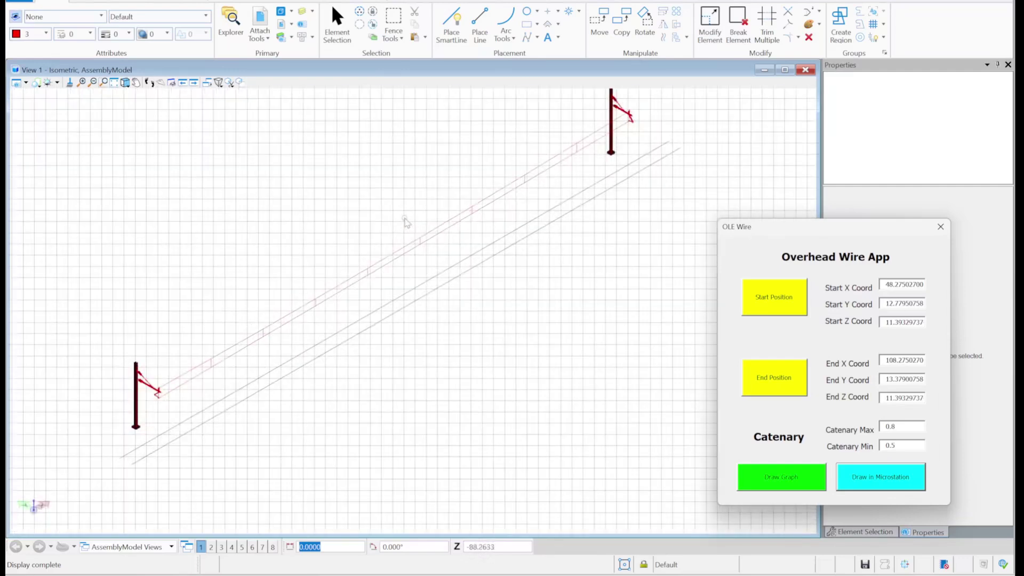